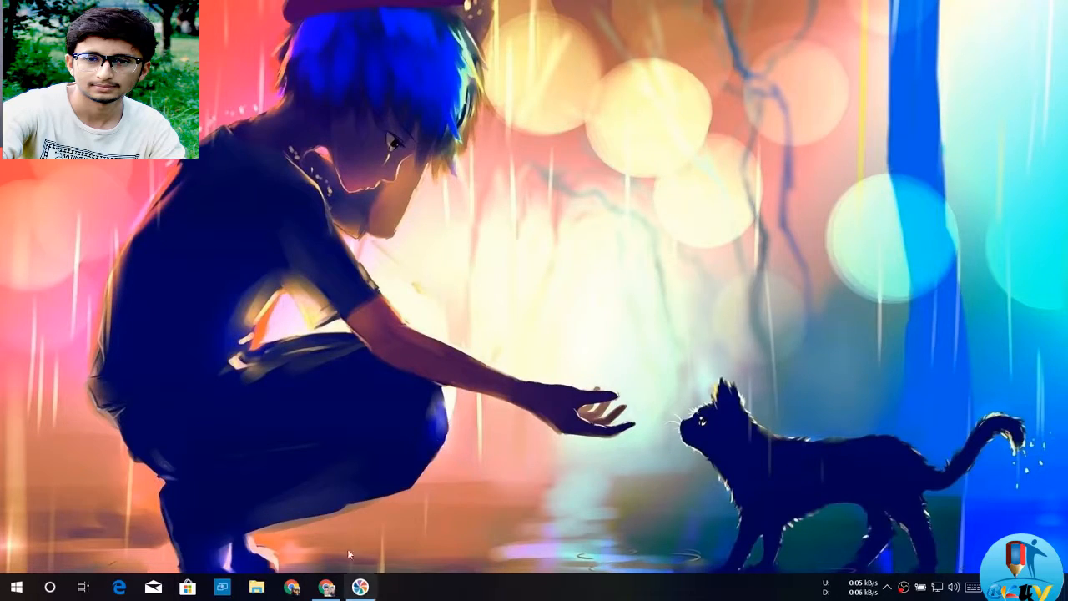
Switch to the Chrome browser and download the standard Rufus 3.0 executable from the Rufus website's Download section
click(326, 587)
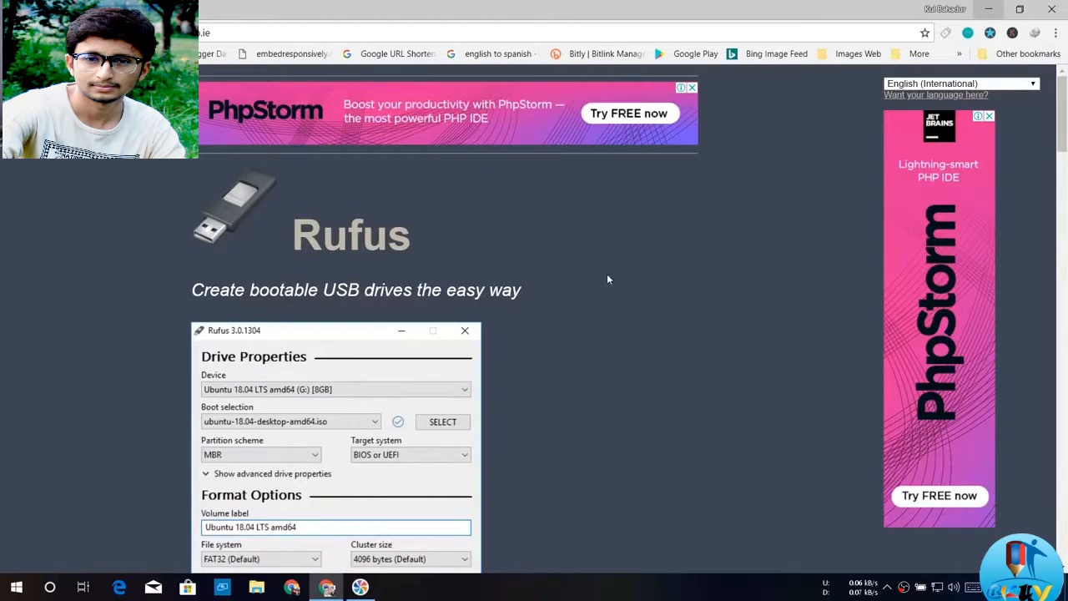
scroll(608, 278, down, 3)
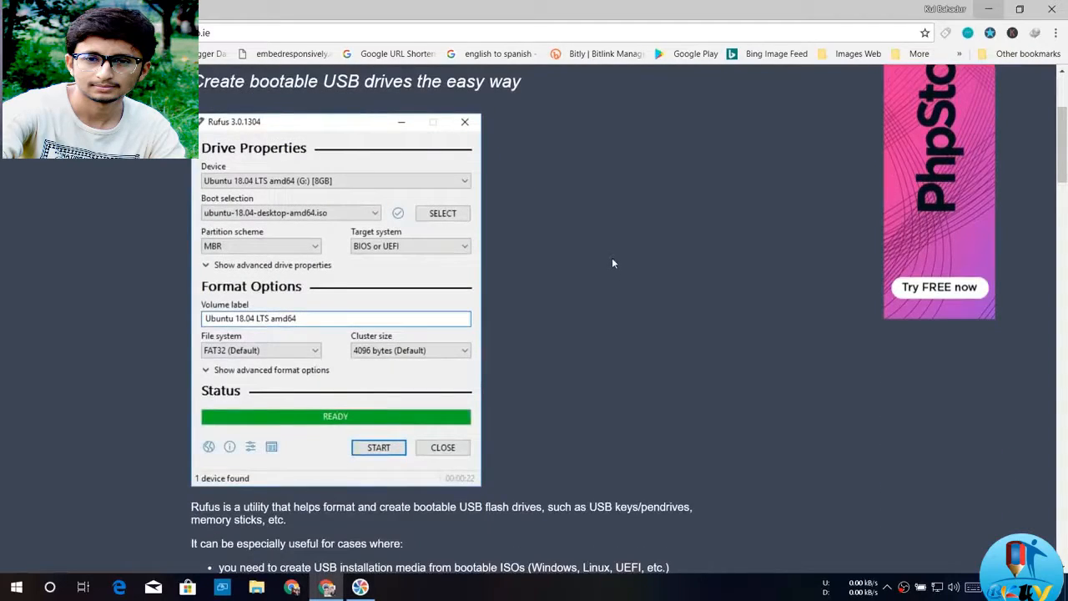
scroll(612, 267, down, 7)
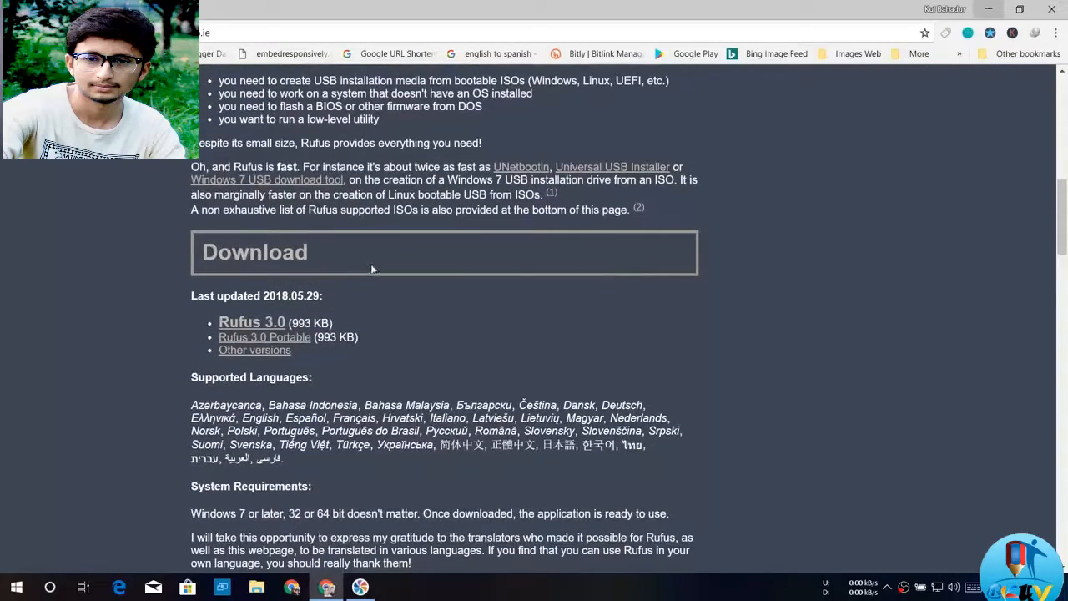
drag(309, 253, 195, 258)
click(376, 266)
scroll(387, 230, down, 2)
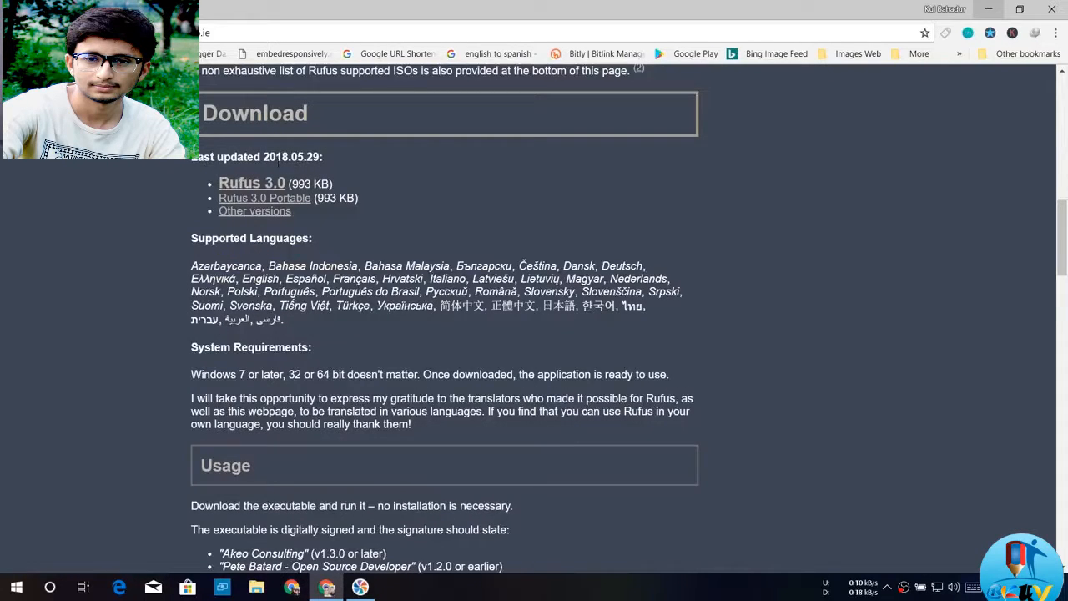
click(239, 188)
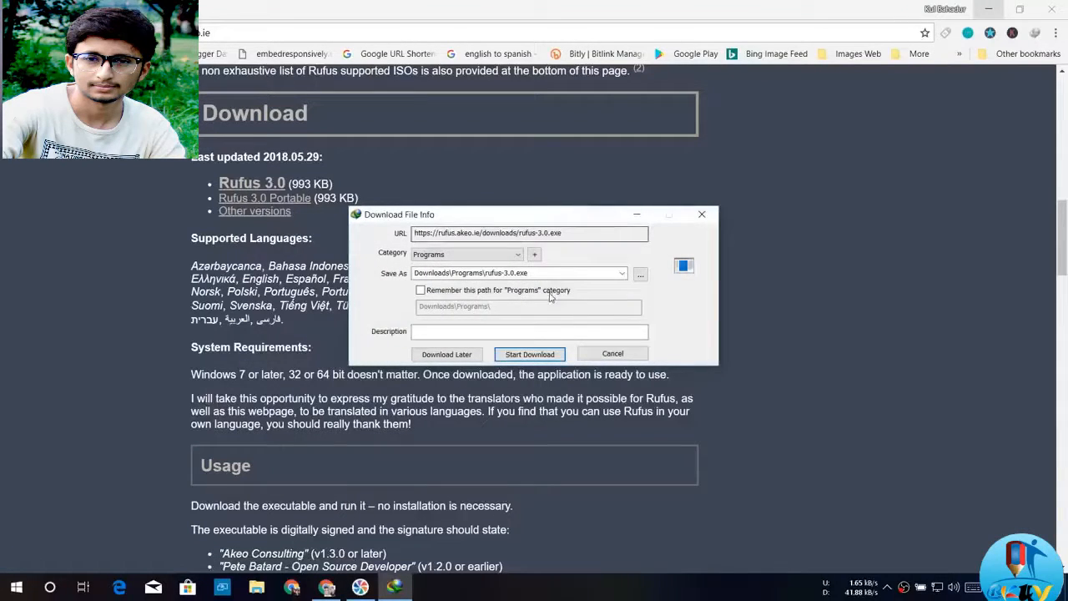
click(530, 354)
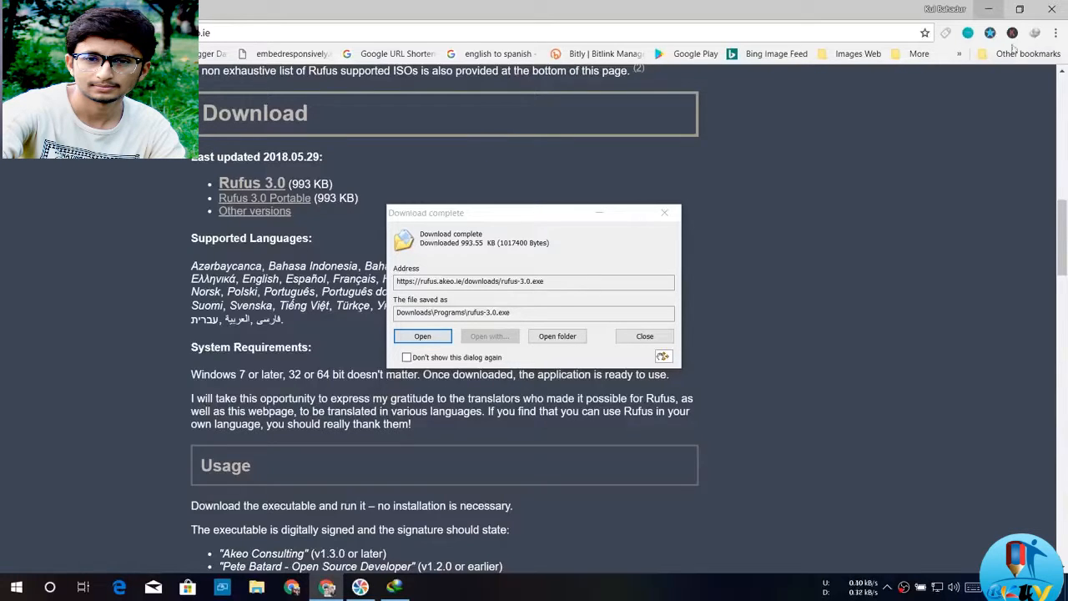
Get the browser out of the way, launch the downloaded rufus-3.0.exe and move its window toward the middle of the screen
click(1038, 12)
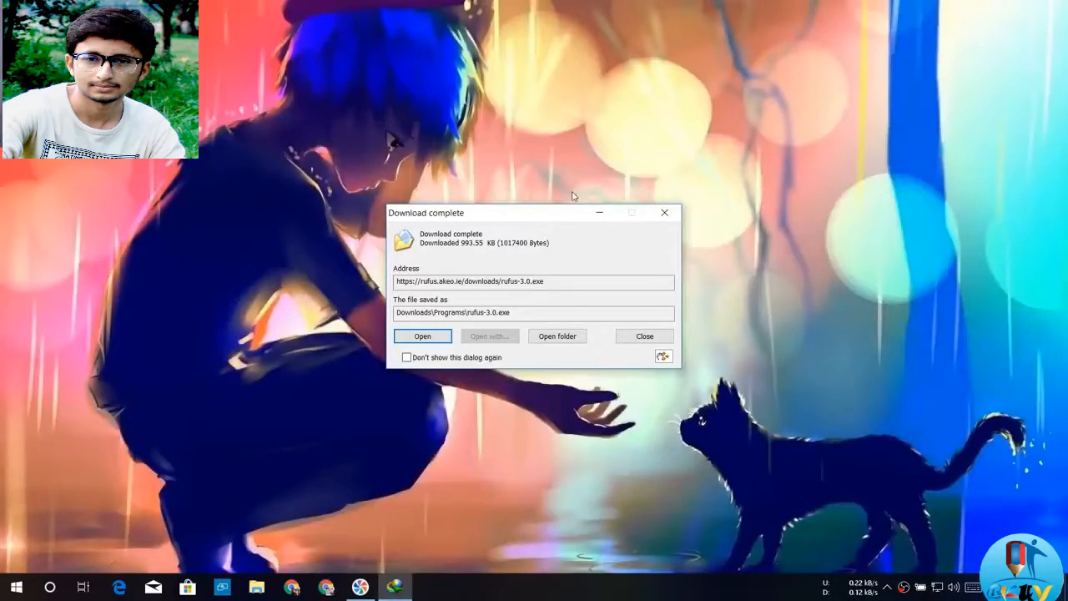
click(423, 337)
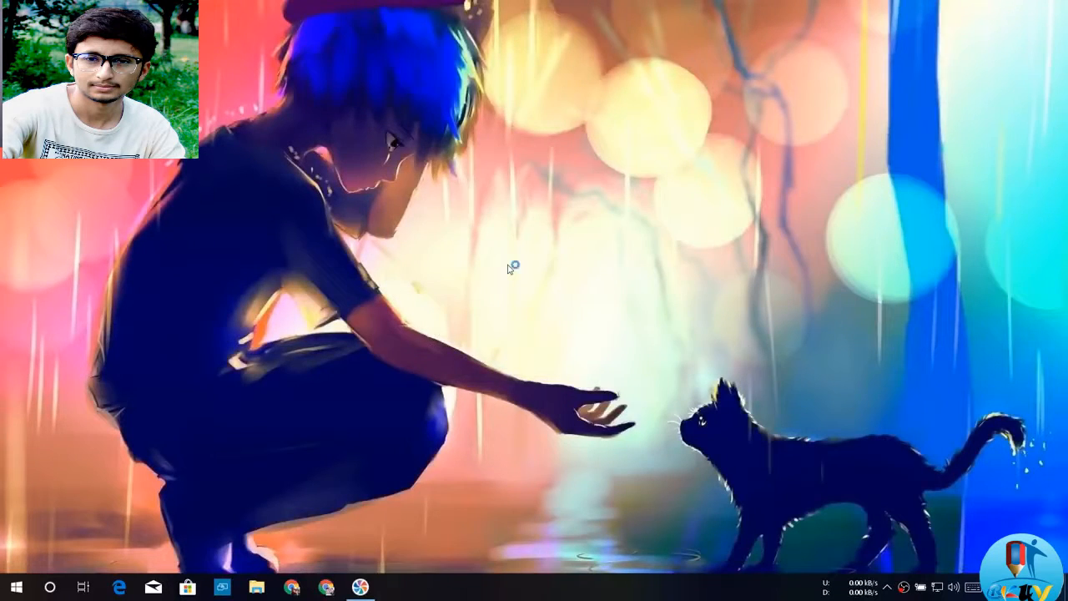
drag(512, 62, 597, 70)
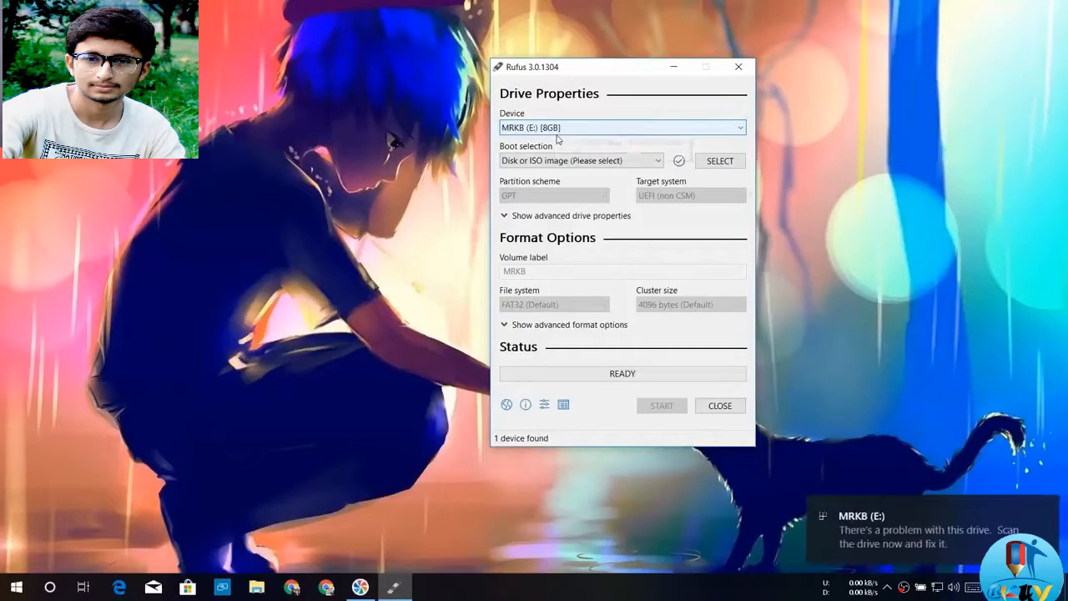
drag(618, 77, 490, 82)
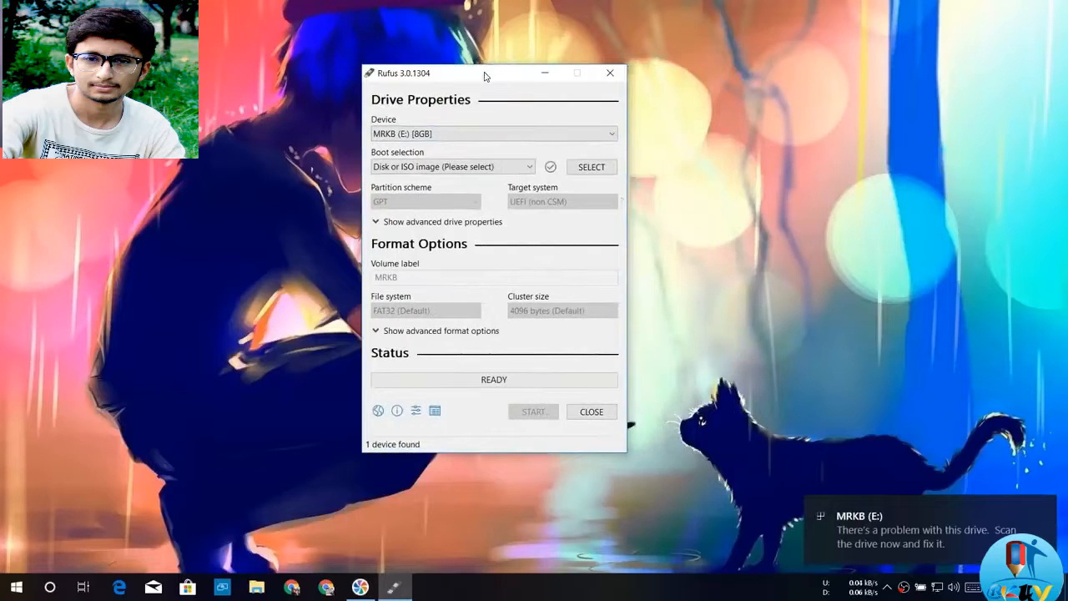
Check the list of available devices, keeping the 8 GB USB drive (E:) as the target device
click(440, 139)
click(440, 140)
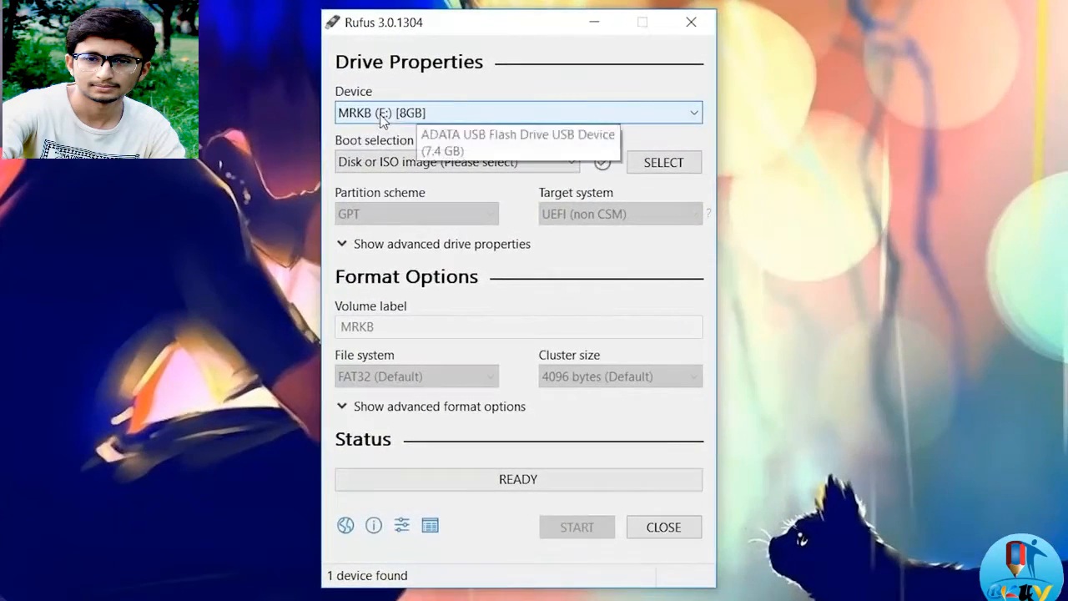
click(381, 120)
click(420, 118)
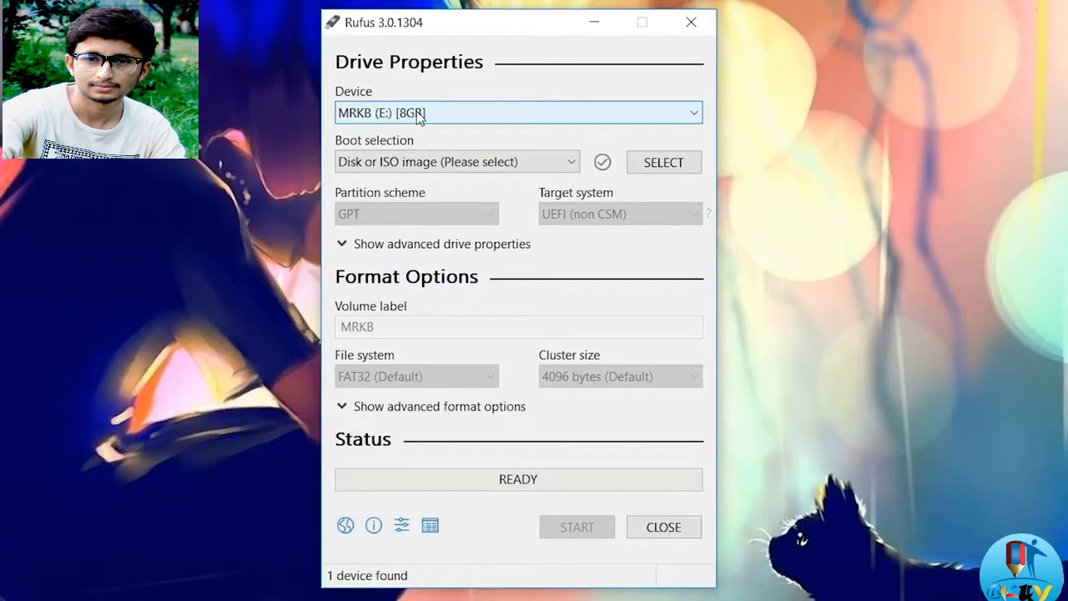
click(420, 118)
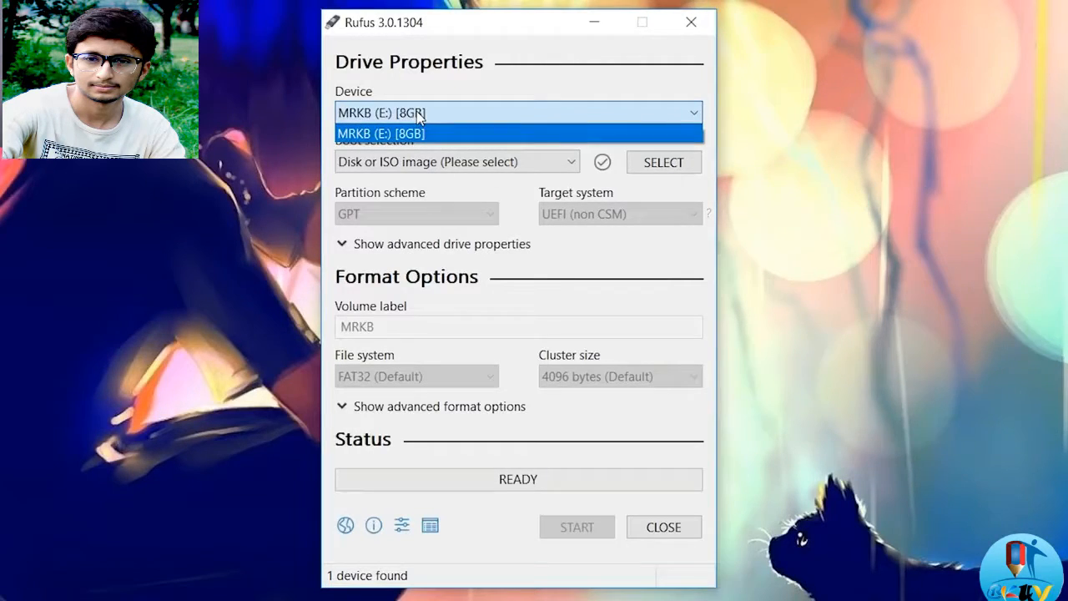
click(419, 118)
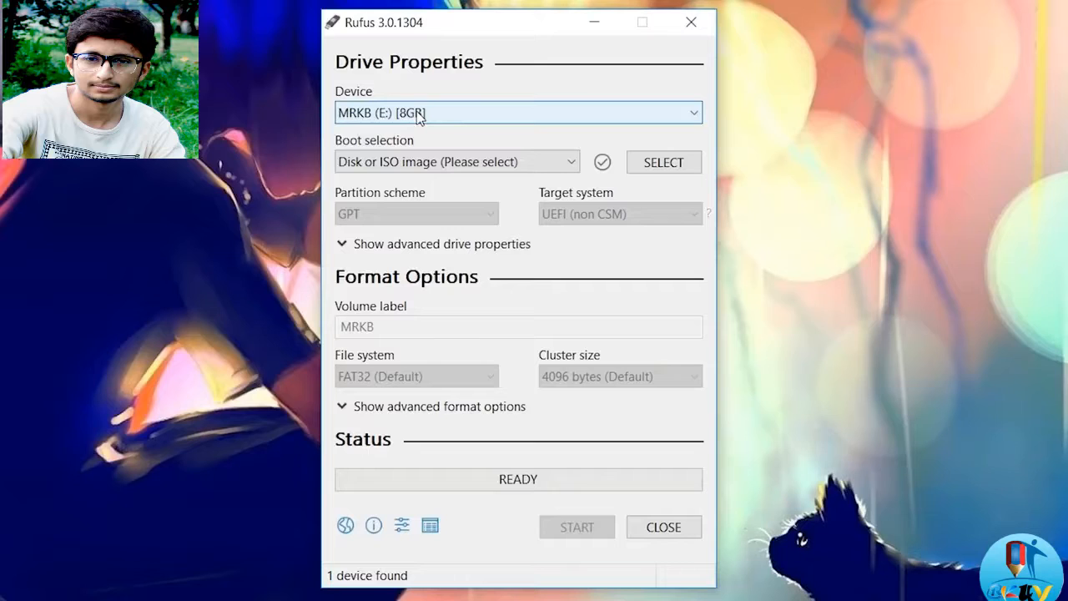
click(420, 117)
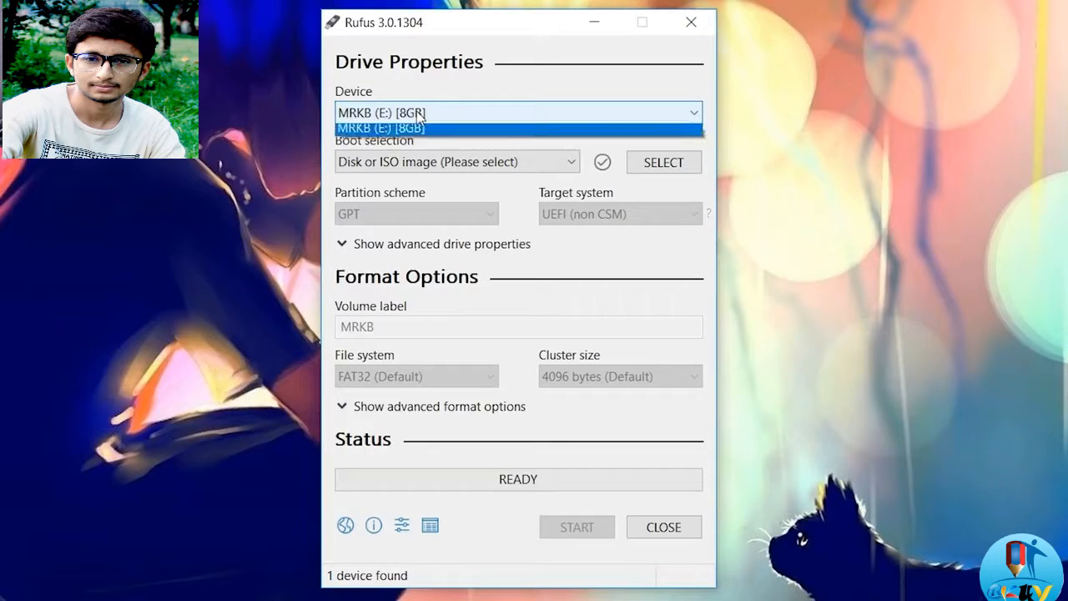
click(420, 118)
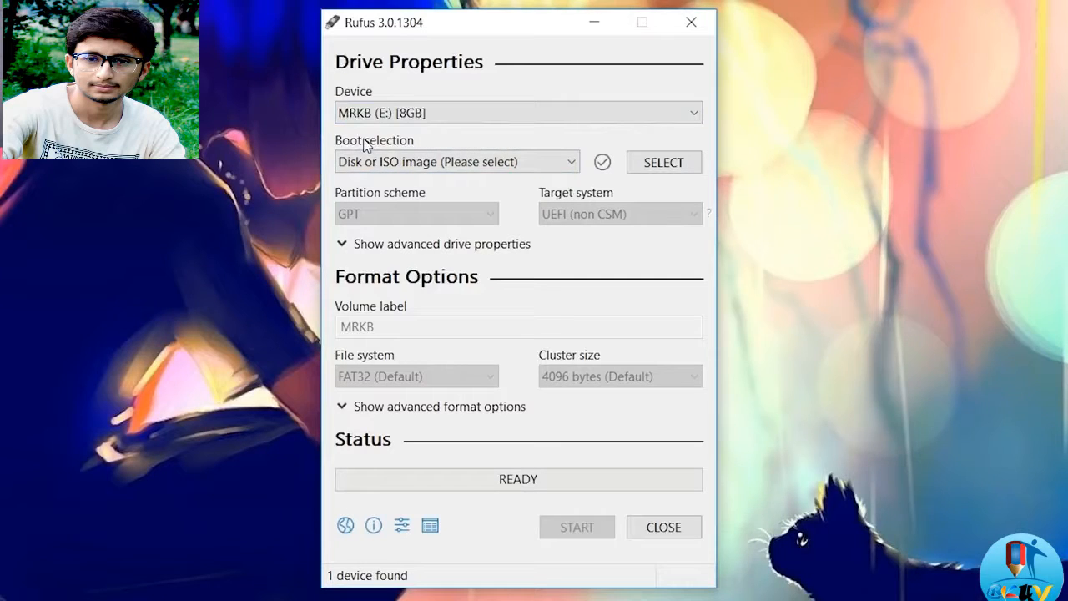
Set the boot selection to Disk or ISO image and load Windows 10 April Updated.iso from the OS folder
click(391, 162)
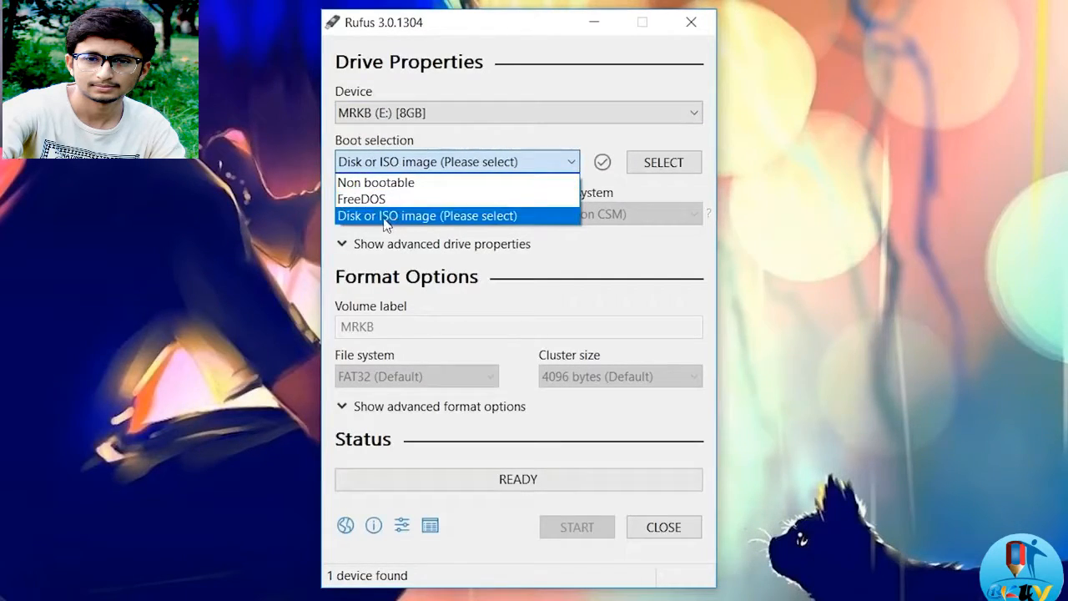
click(411, 218)
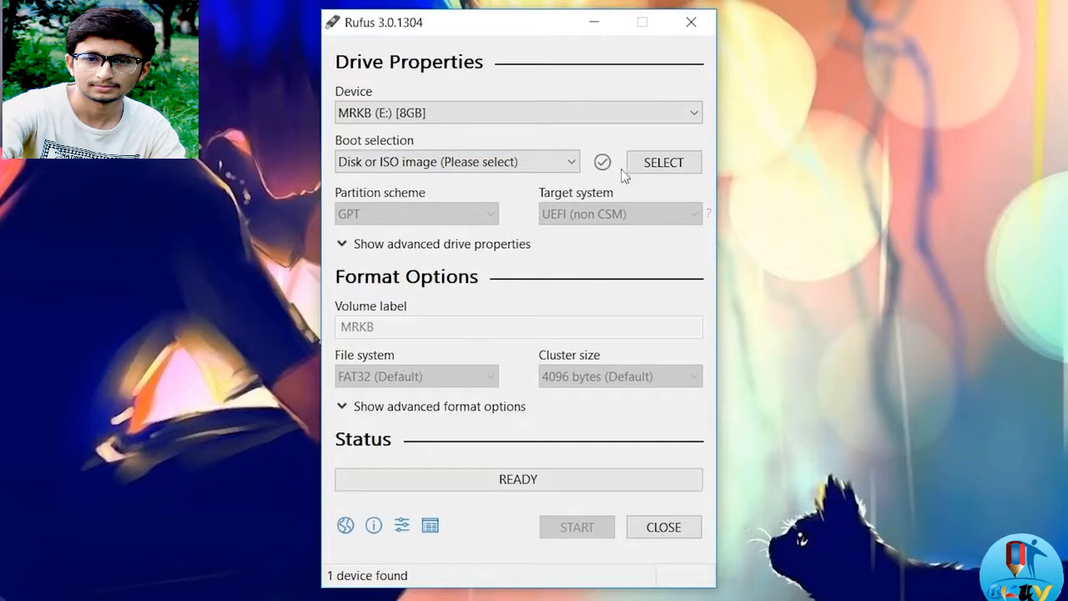
click(675, 166)
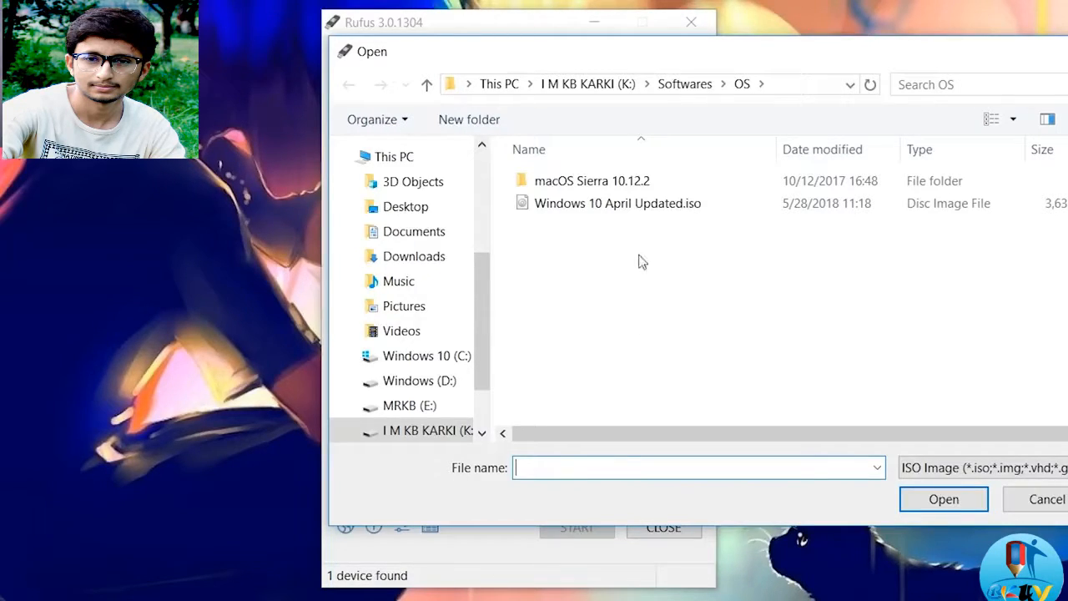
click(608, 208)
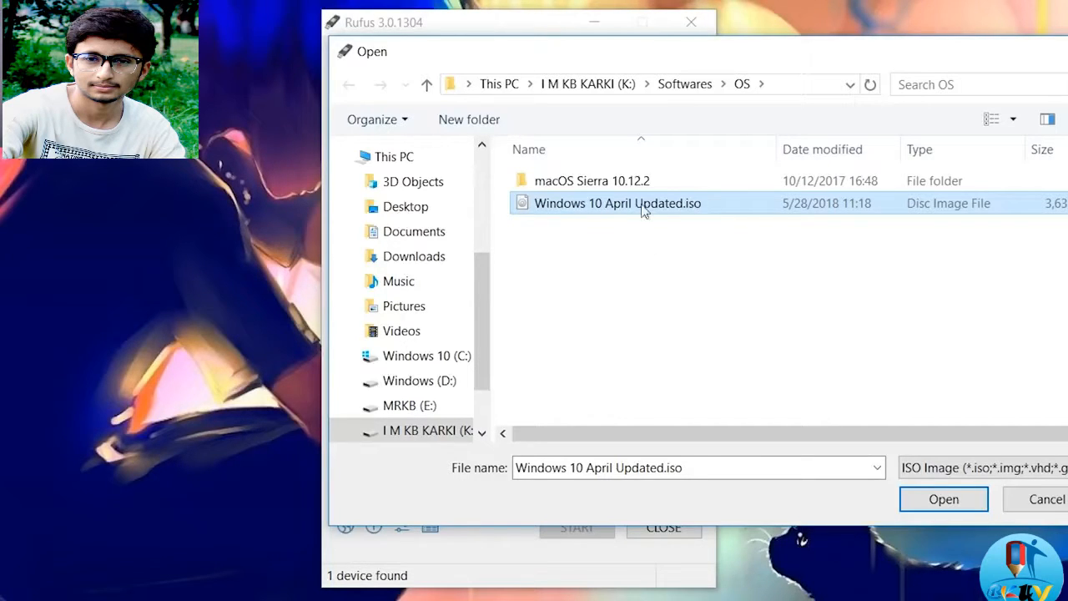
click(951, 501)
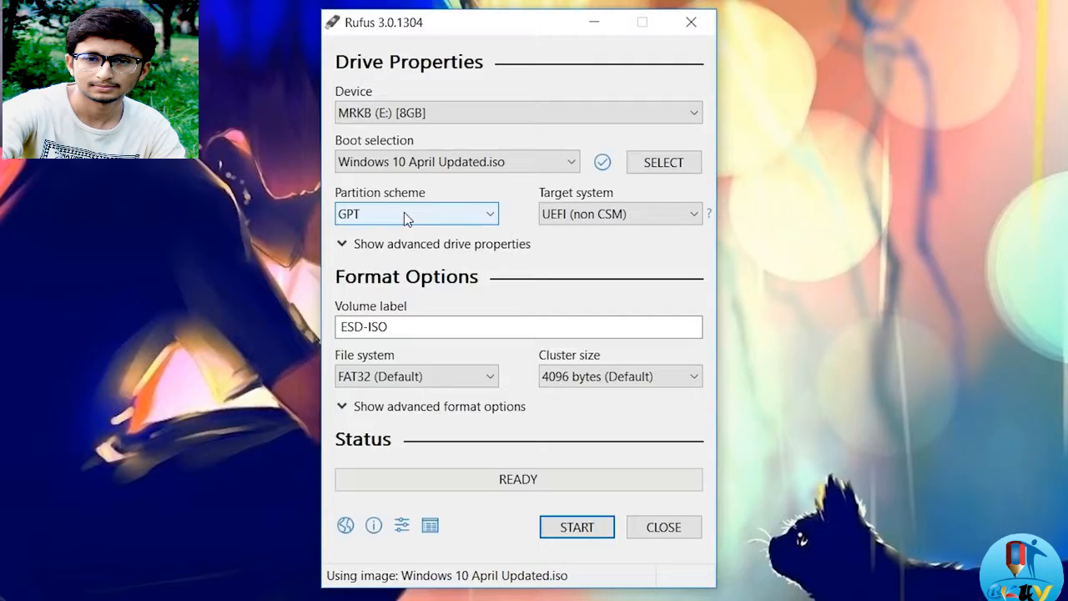
Try the MBR partition scheme for the USB drive and set it back to GPT
click(404, 213)
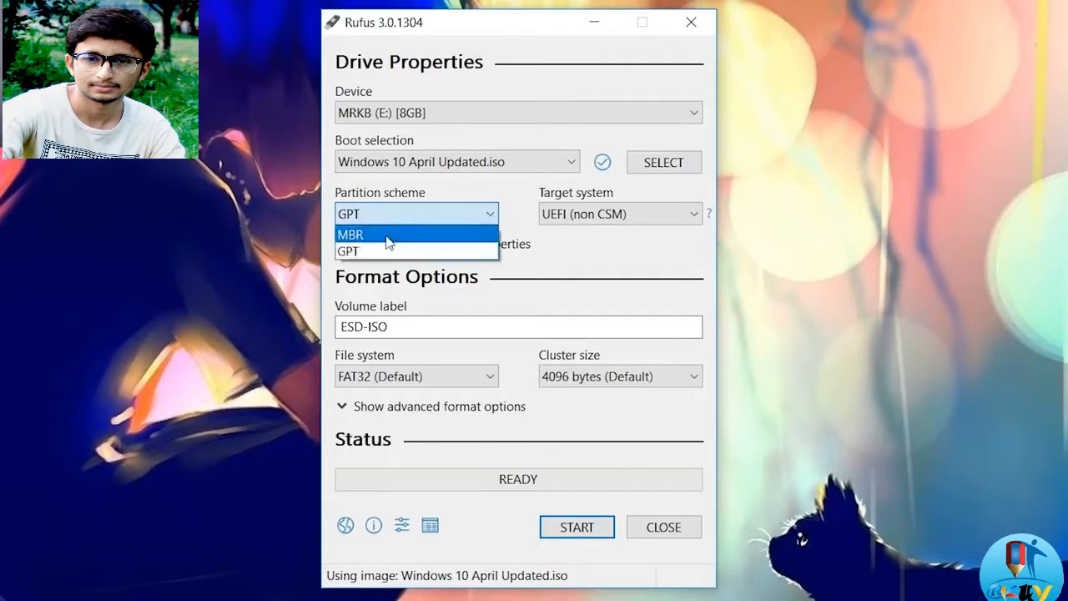
click(389, 236)
click(422, 214)
click(384, 249)
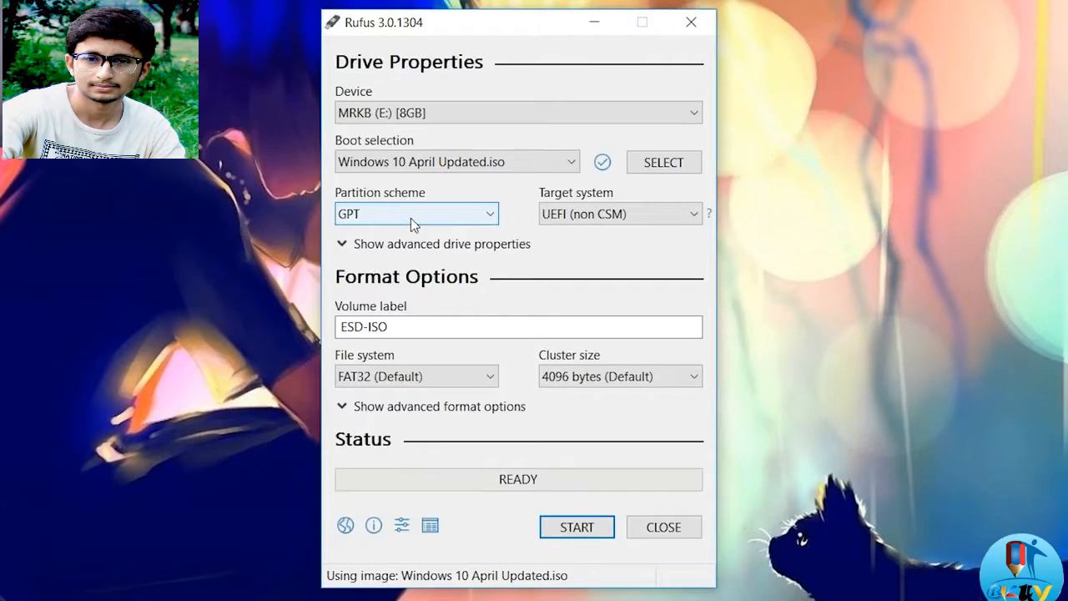
click(410, 218)
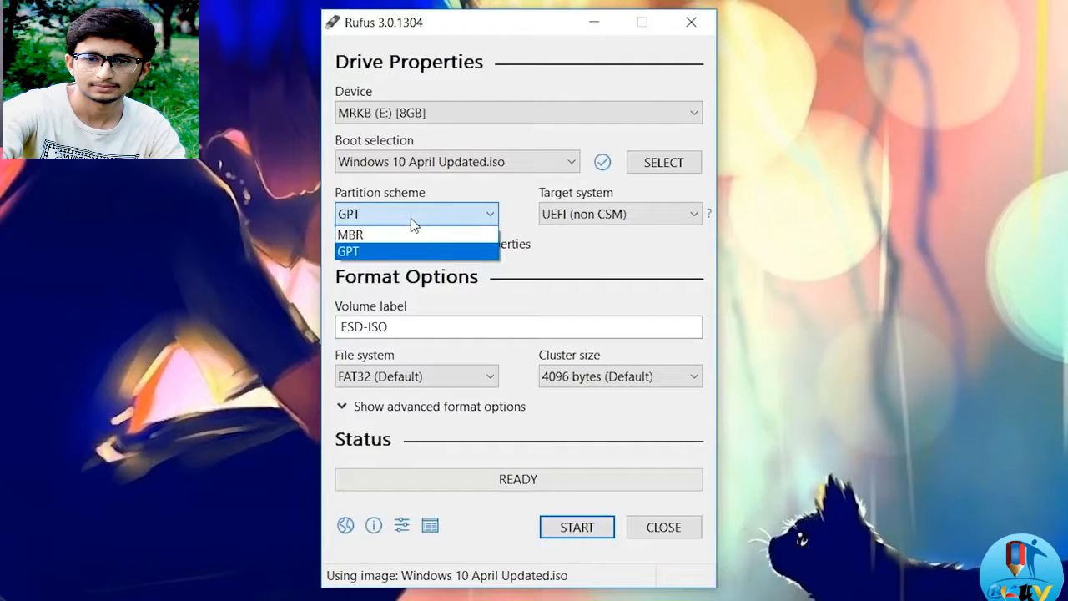
click(398, 235)
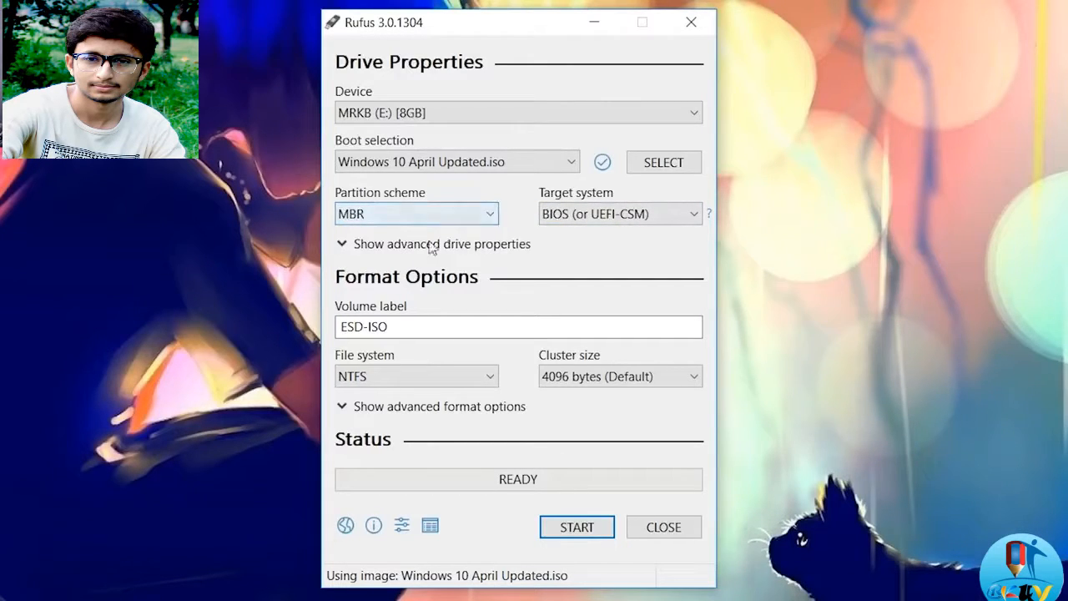
click(431, 216)
click(408, 248)
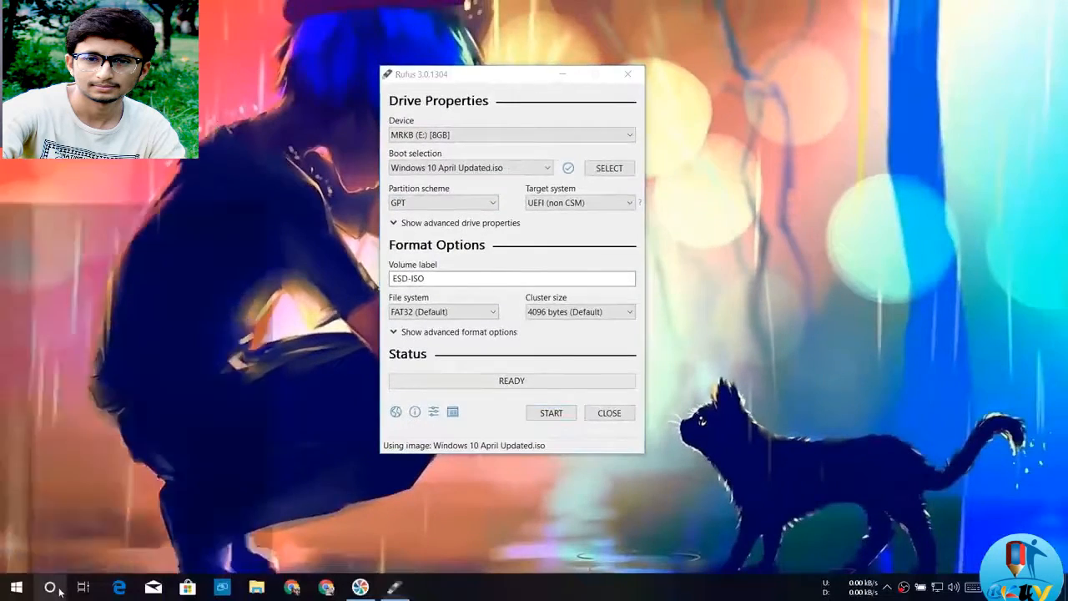
Search Windows for "disk", open Disk Management and move its window toward the middle of the screen
click(50, 587)
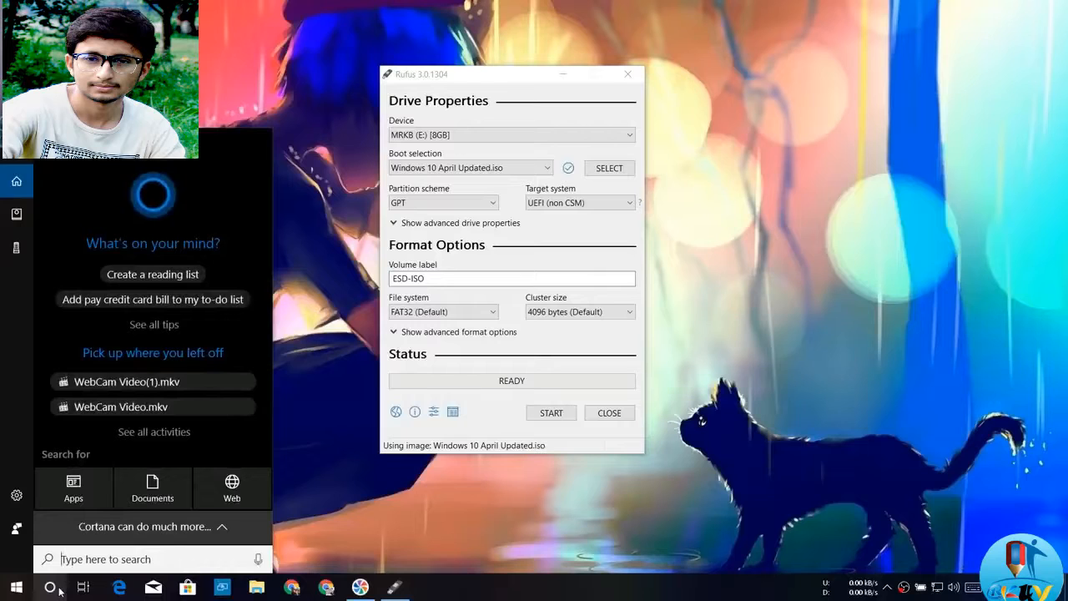
text(disk)
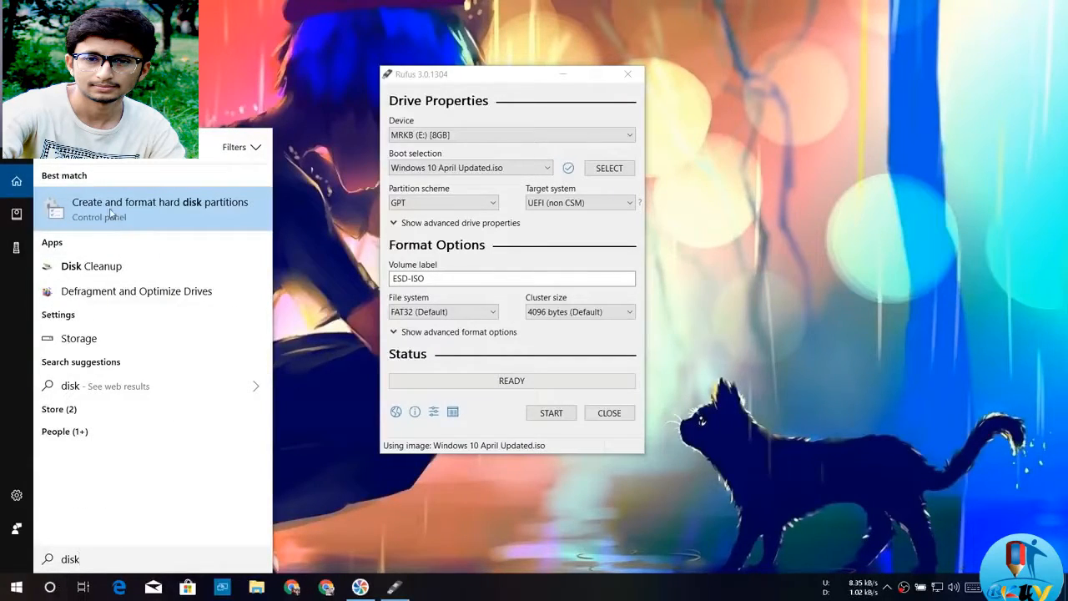
click(162, 209)
drag(279, 88, 490, 82)
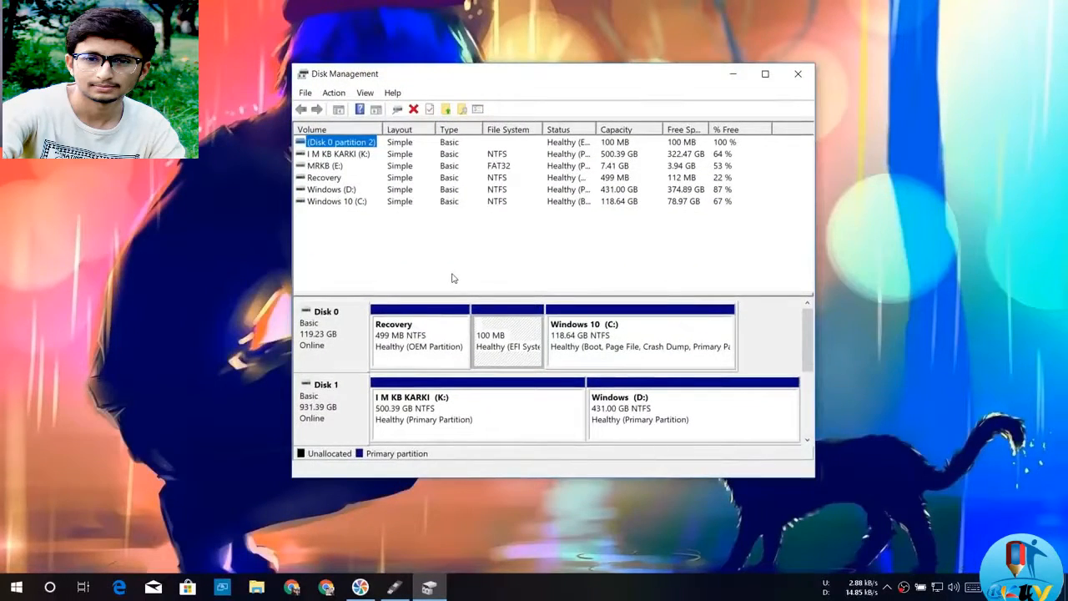
Open the properties of Disk 0 and show its volume information to check the disk's partition style
click(334, 332)
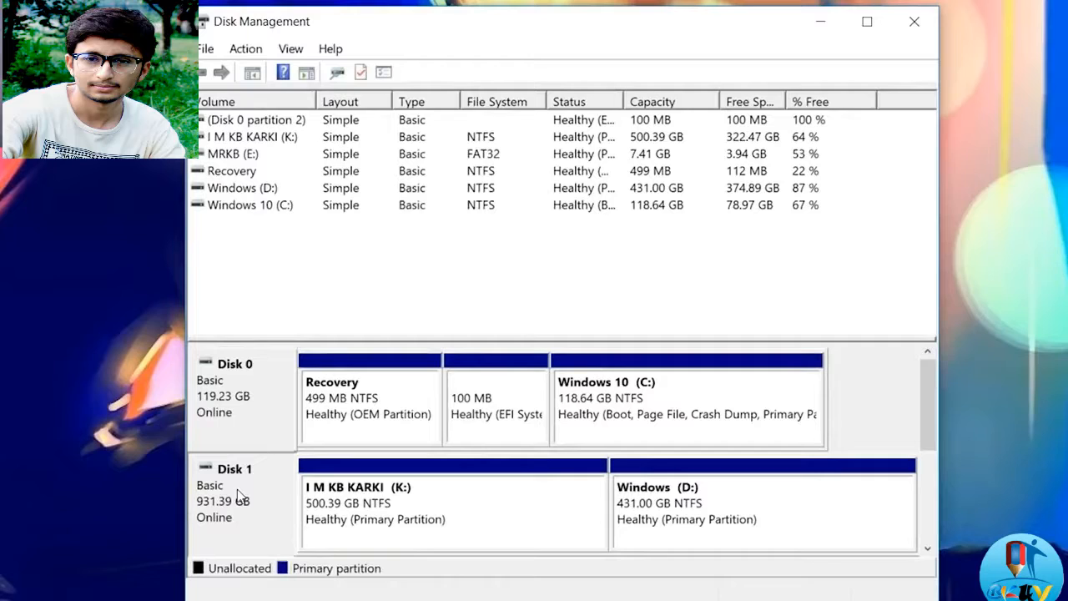
right_click(246, 406)
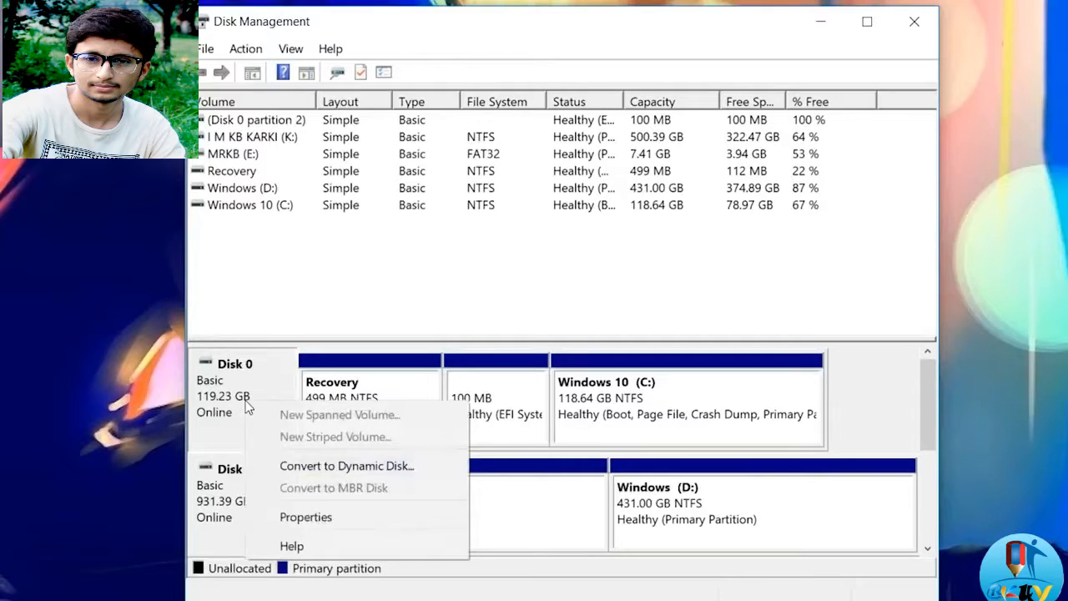
click(288, 516)
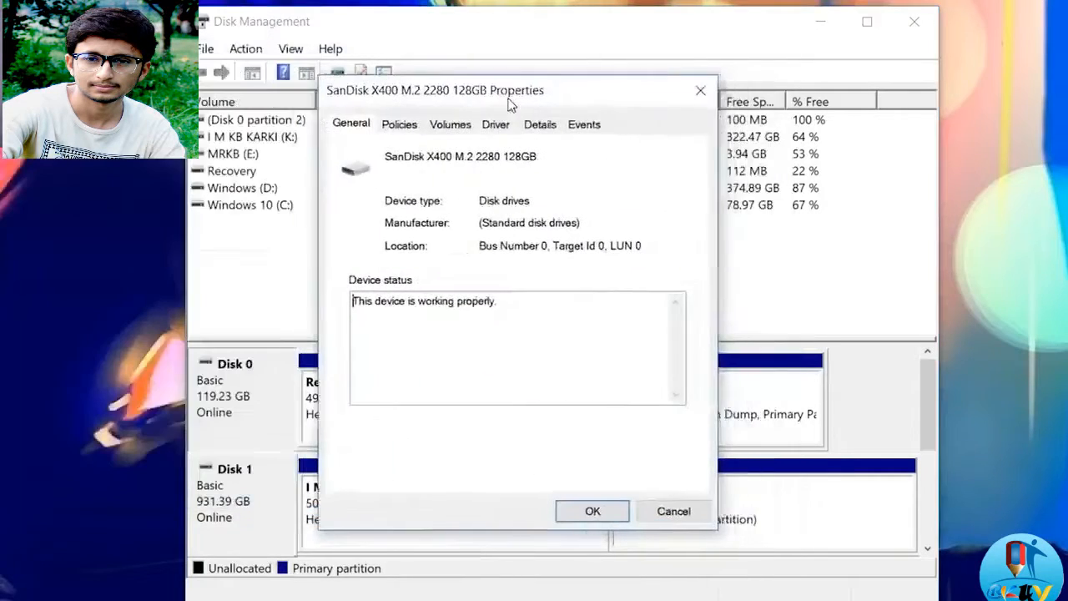
click(451, 125)
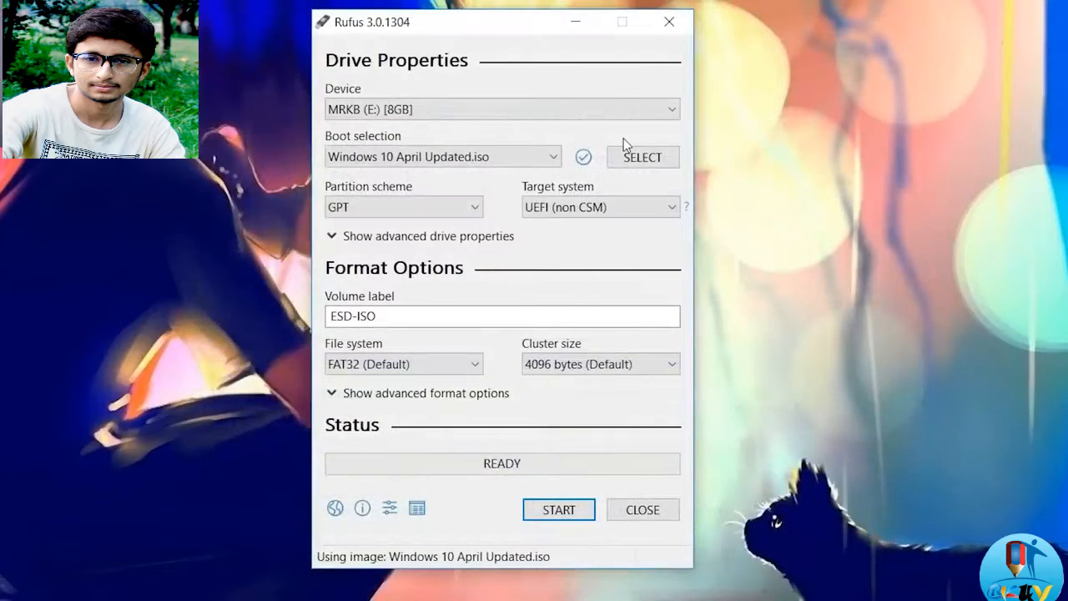
Back in Rufus, review the partition scheme and target system choices, keeping GPT and UEFI (non CSM)
click(412, 208)
click(409, 209)
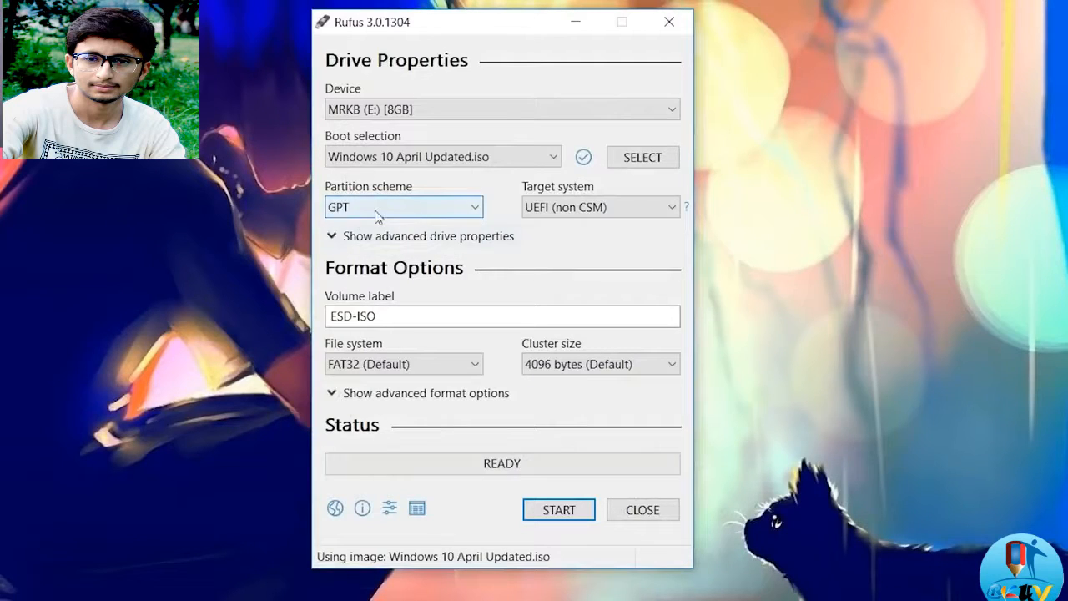
click(557, 209)
click(557, 208)
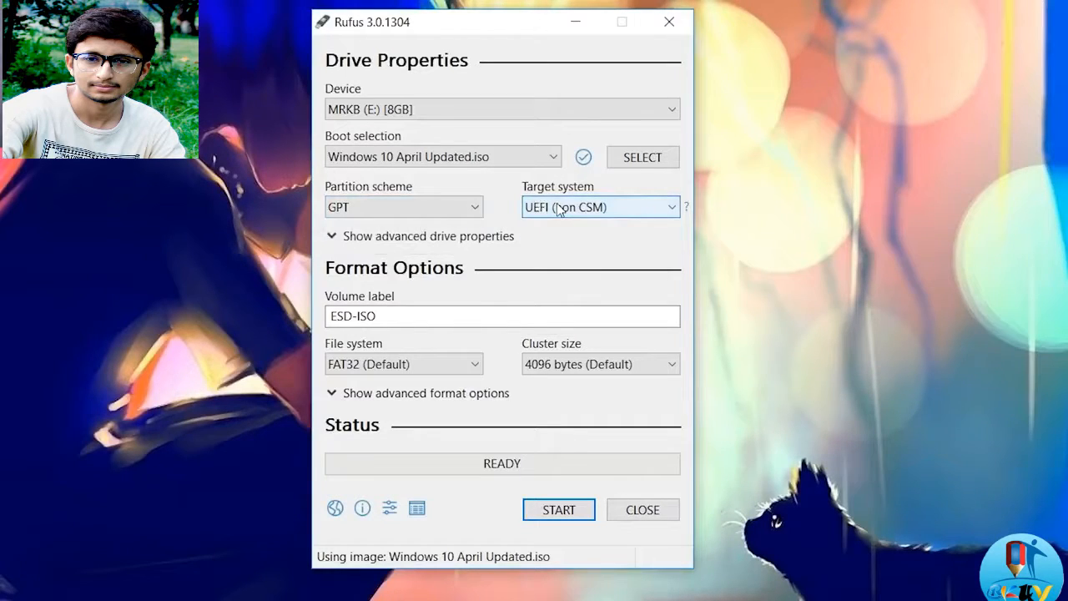
Switch the partition scheme to MBR, check the target system it offers, and return the scheme to GPT
click(476, 211)
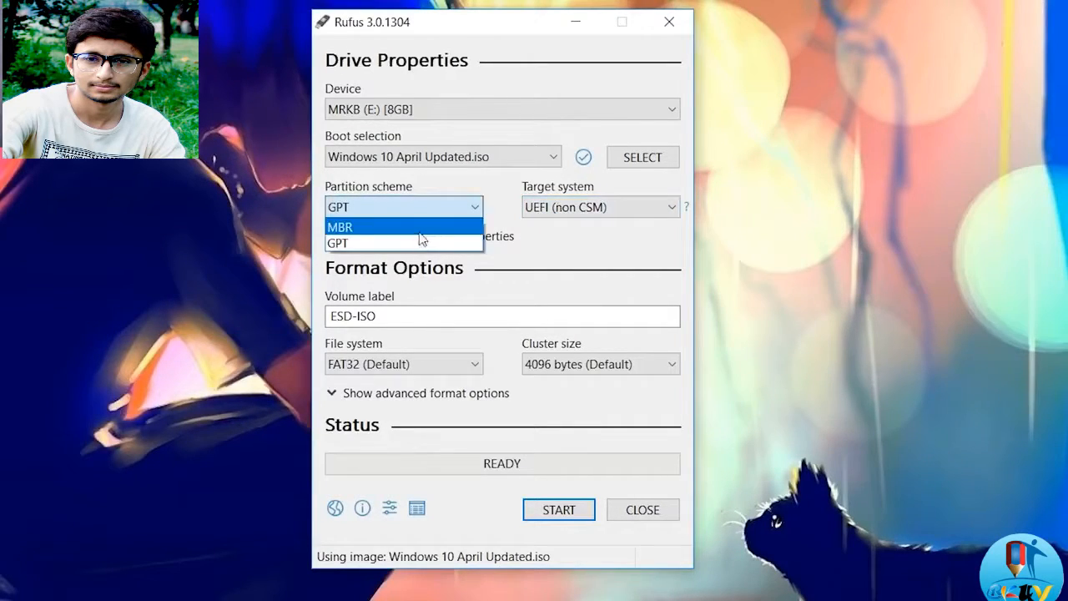
click(420, 228)
click(566, 213)
click(417, 210)
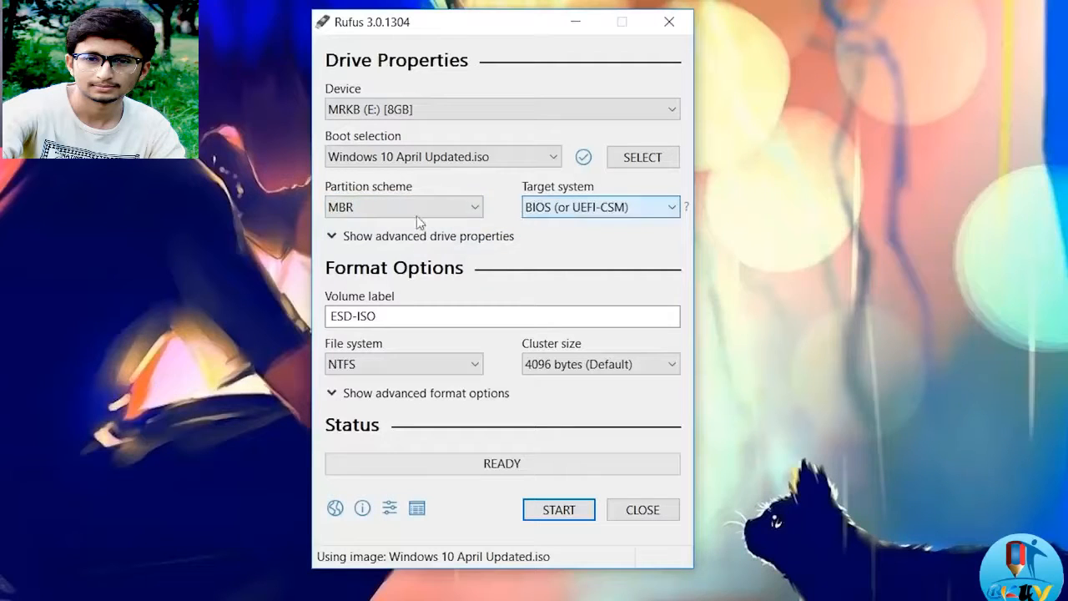
click(416, 210)
click(338, 245)
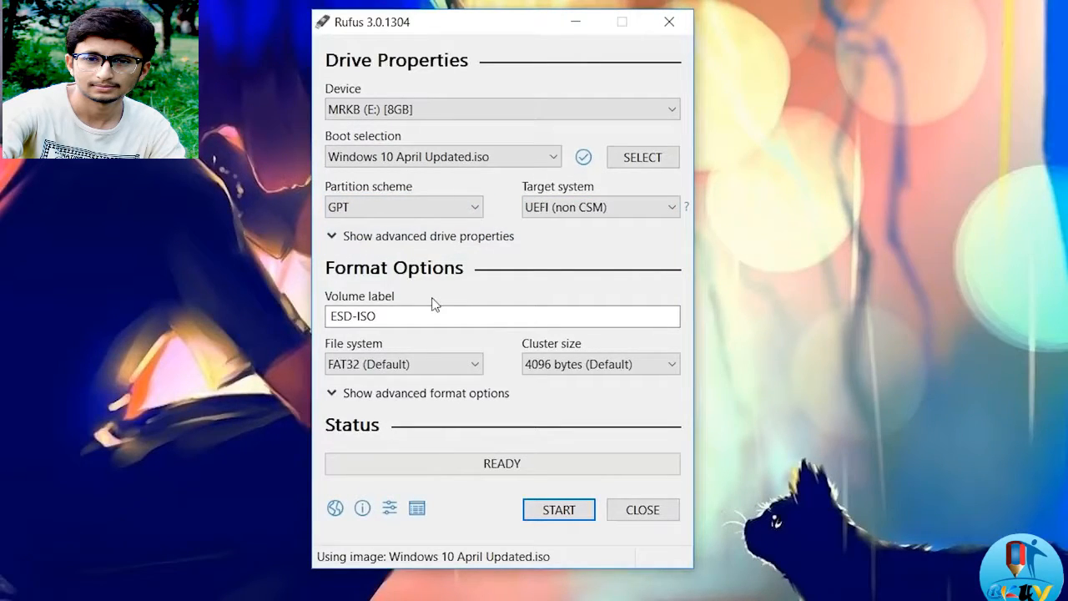
Replace the volume label of the USB drive with MrKB
drag(412, 314, 334, 316)
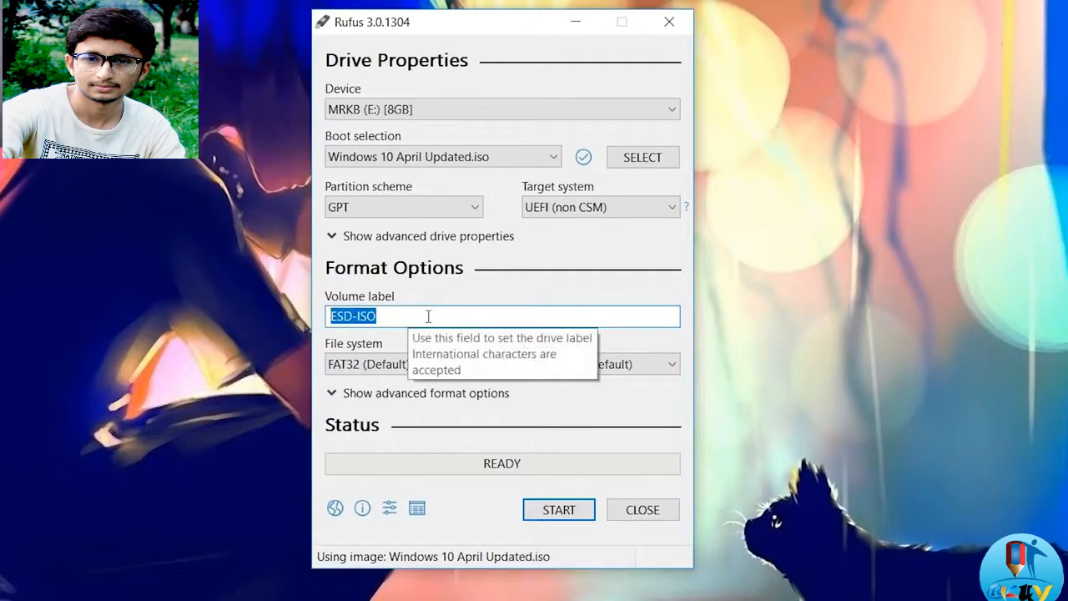
text(Mr)
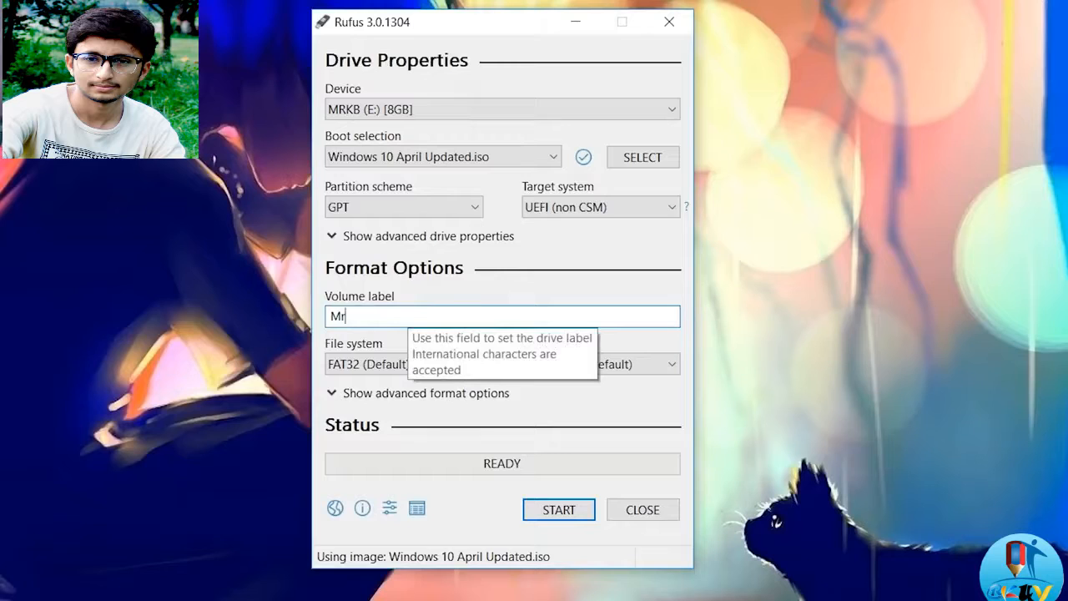
text(KB)
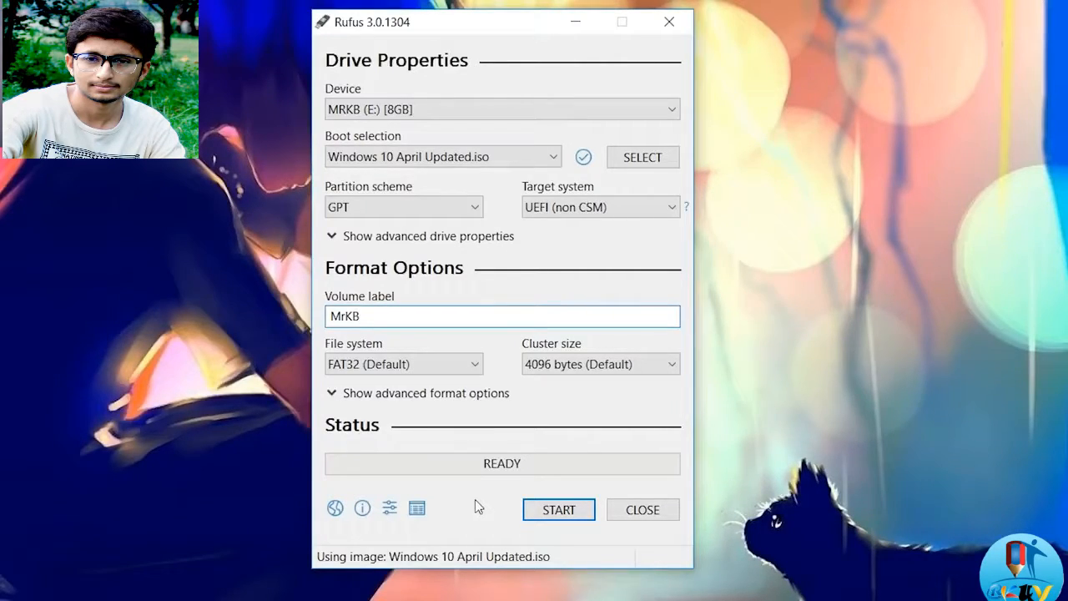
Start creating the bootable USB drive, accept erasing all its data, and move the Rufus window slightly aside while it runs
click(558, 514)
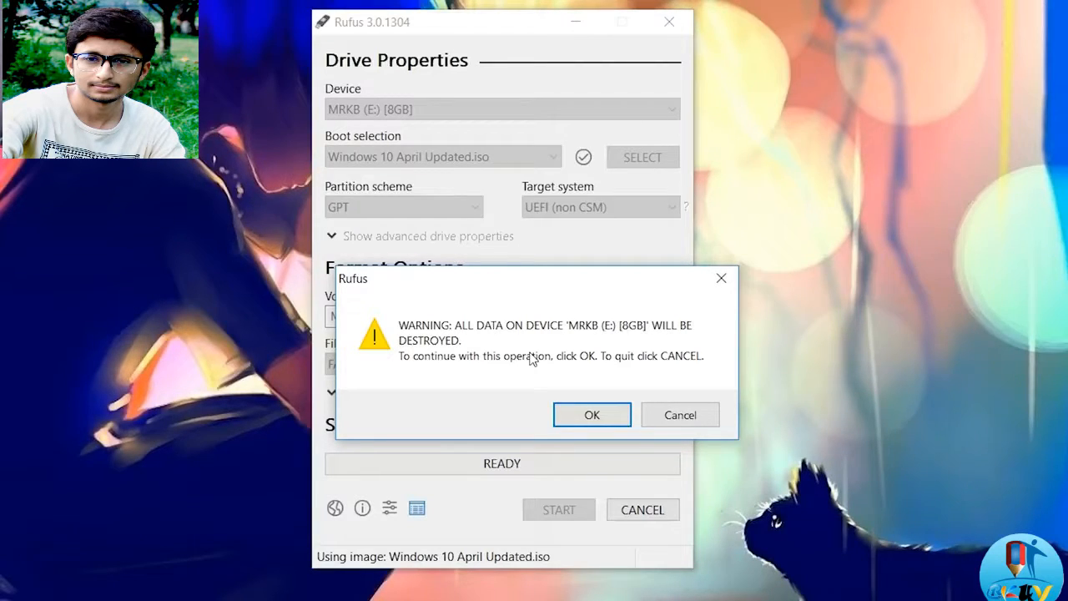
click(594, 417)
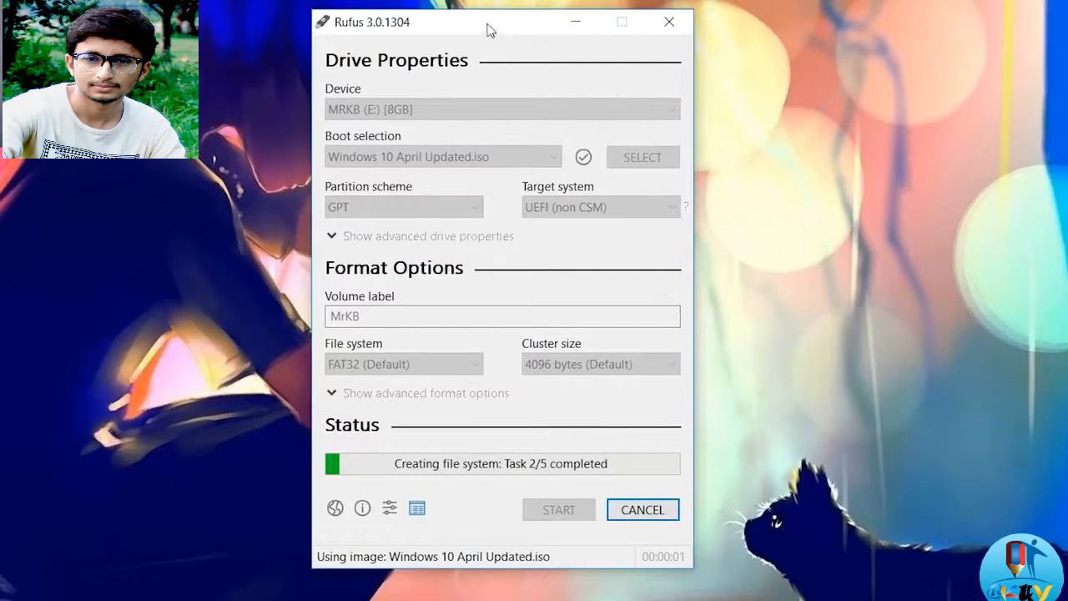
drag(489, 26, 502, 21)
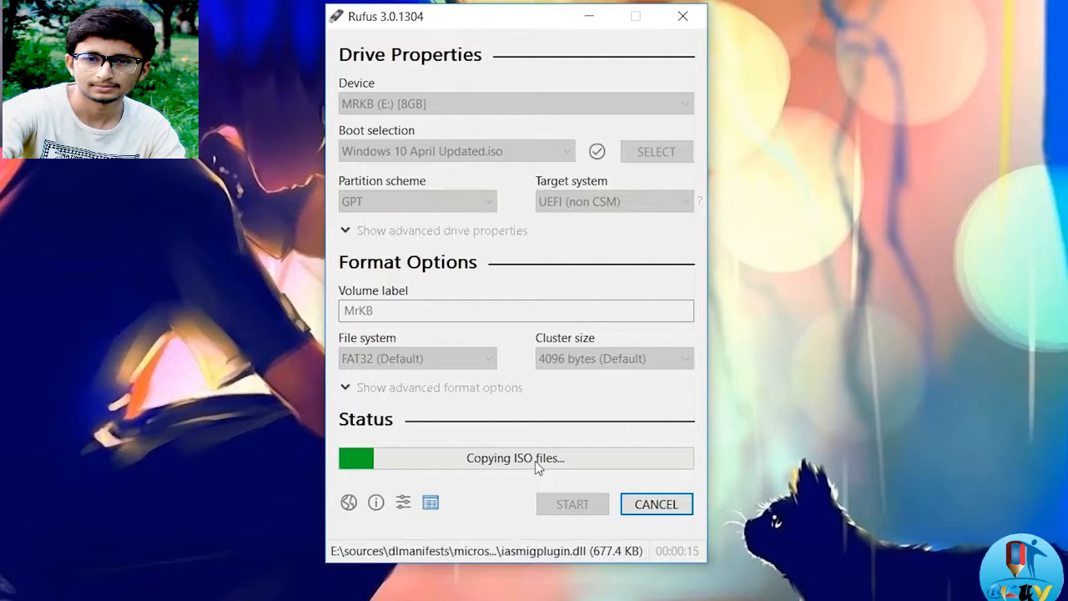
drag(506, 16, 553, 24)
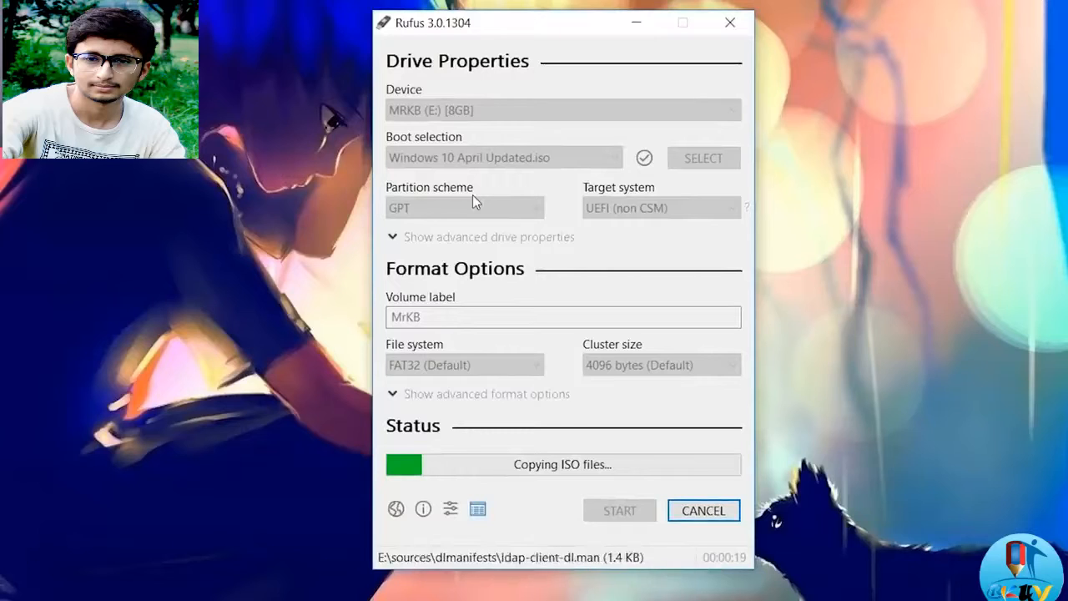